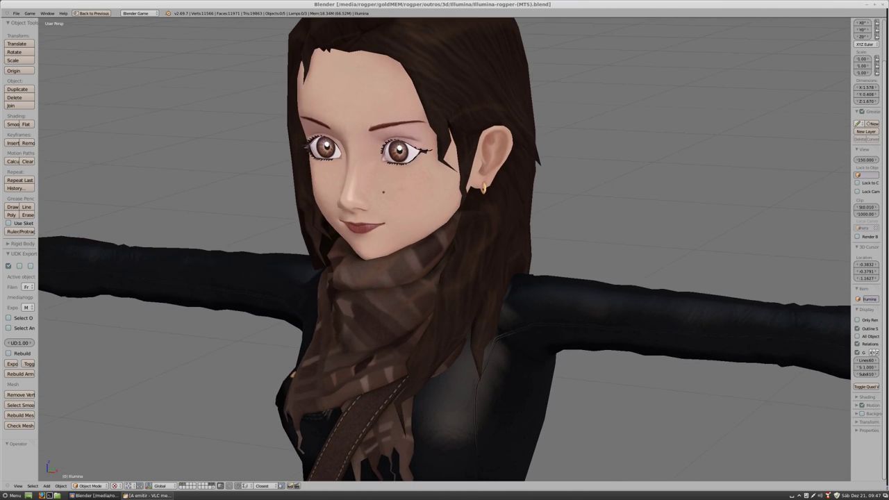
# - Restore the full layout showing the model, the Mala-Cor node setup and the bag texture
pyautogui.hotkey('ctrl', 'Up')
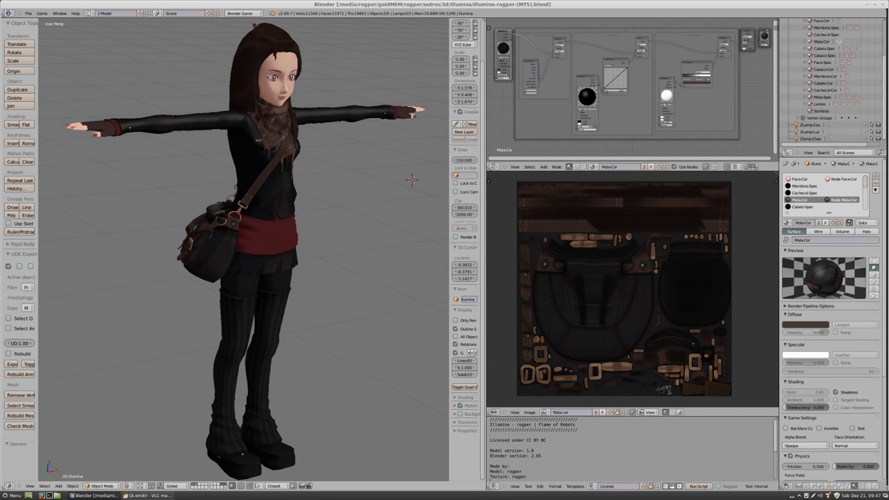
# - Step through the Face-Cor, Casaco-Cor, Mala-Cor, Membros-Cor and Cabelo-Cor material slots, ending on the hair
pyautogui.press('Tab')
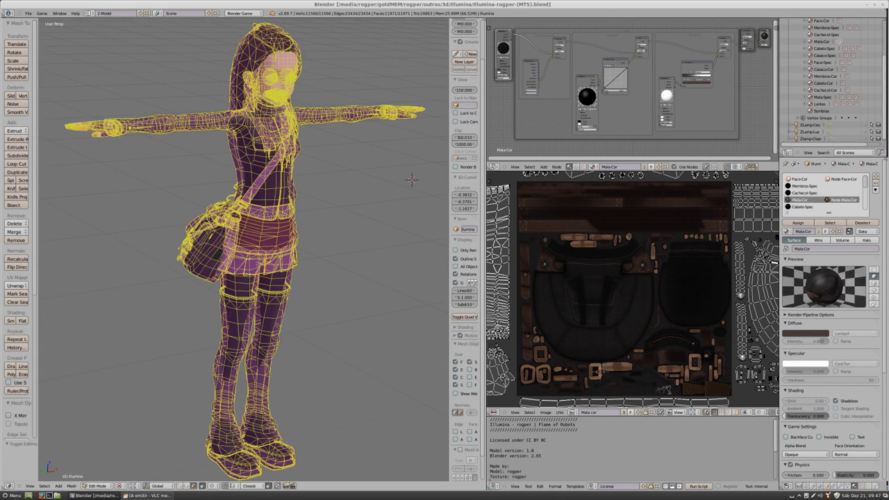
pyautogui.click(799, 179)
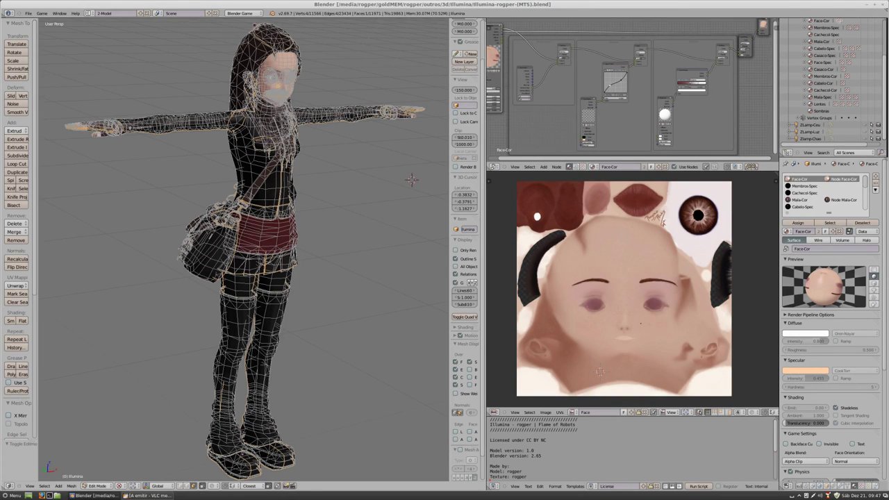
pyautogui.click(822, 70)
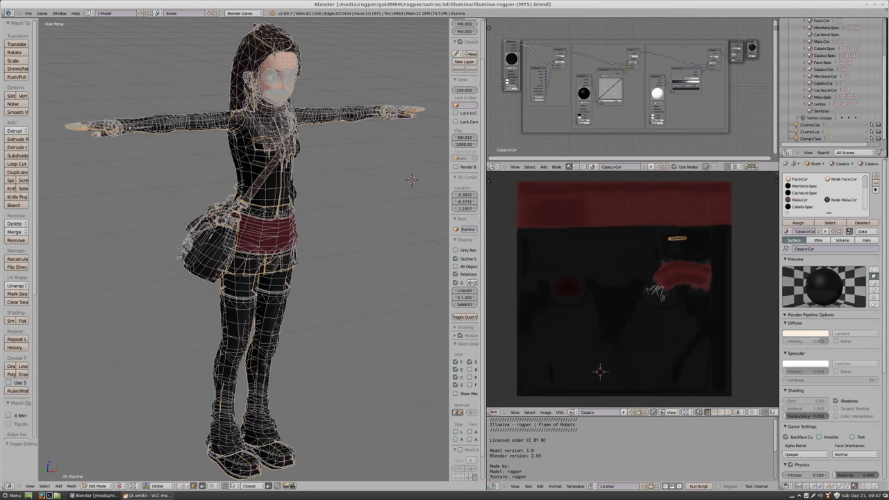
pyautogui.click(800, 199)
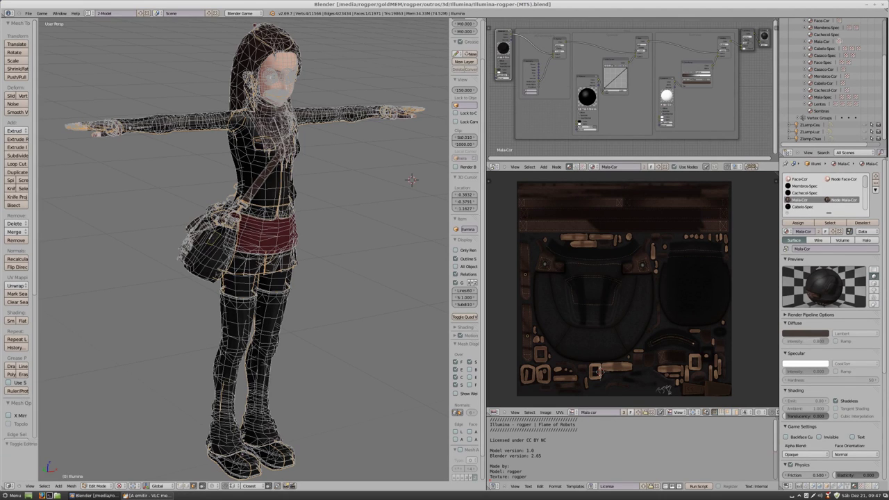
pyautogui.click(824, 76)
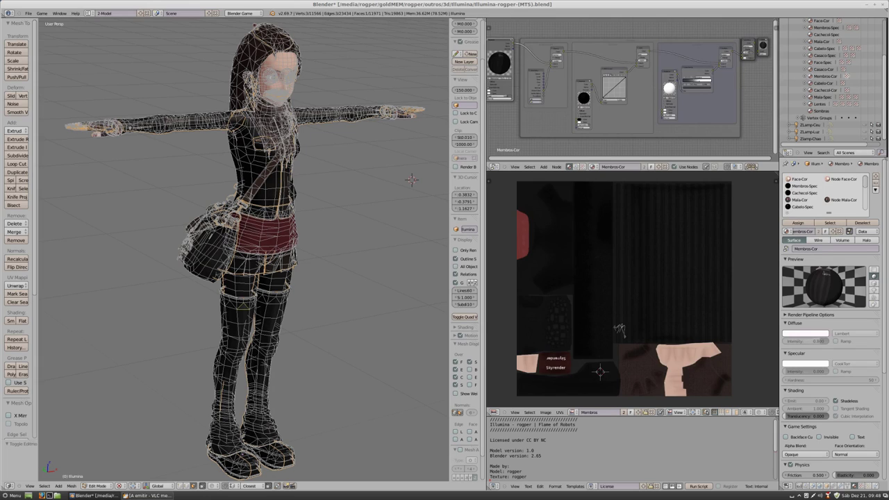
pyautogui.click(824, 83)
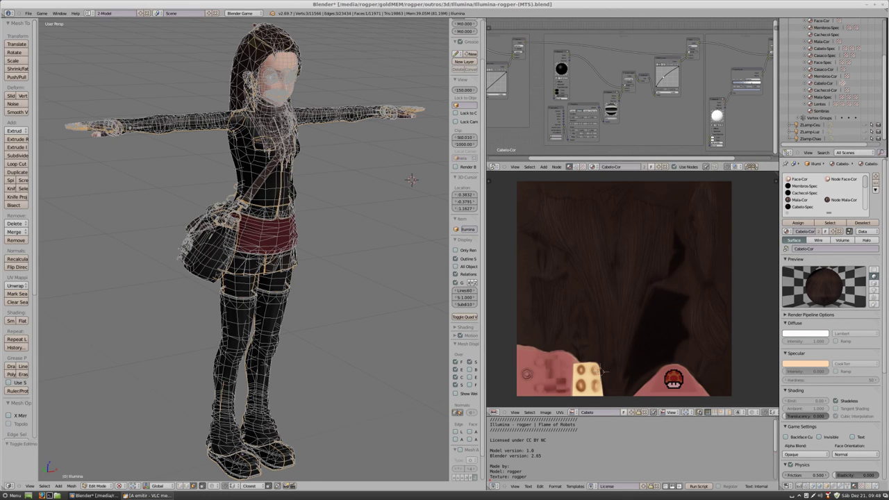
pyautogui.press('Tab')
pyautogui.keyDown('shift'); pyautogui.moveTo(412, 179); pyautogui.dragTo(399, 257, button='middle'); pyautogui.keyUp('shift')
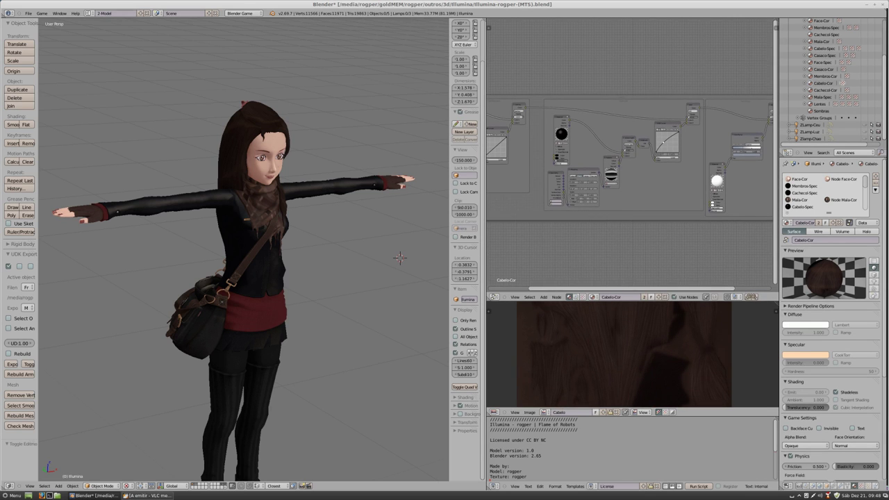
# - Zoom into the Cabelo-Cor node setup and move the hair texture node left to make room
pyautogui.scroll(3, 400, 258)
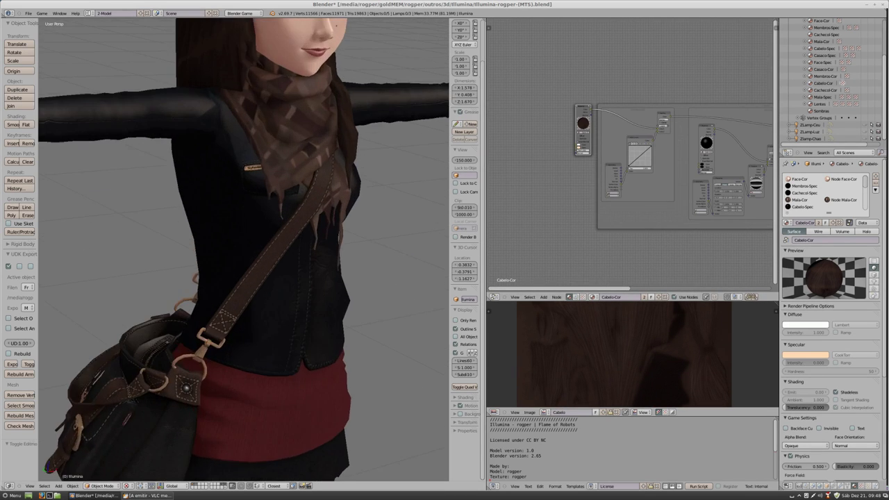
pyautogui.scroll(2, 399, 258)
pyautogui.scroll(2, 399, 258)
pyautogui.scroll(1, 399, 257)
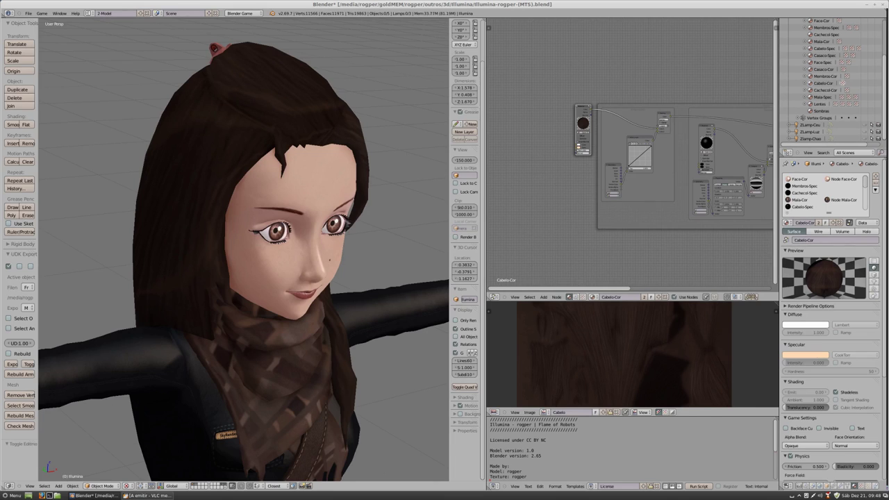
pyautogui.press('Tab')
pyautogui.press('Tab')
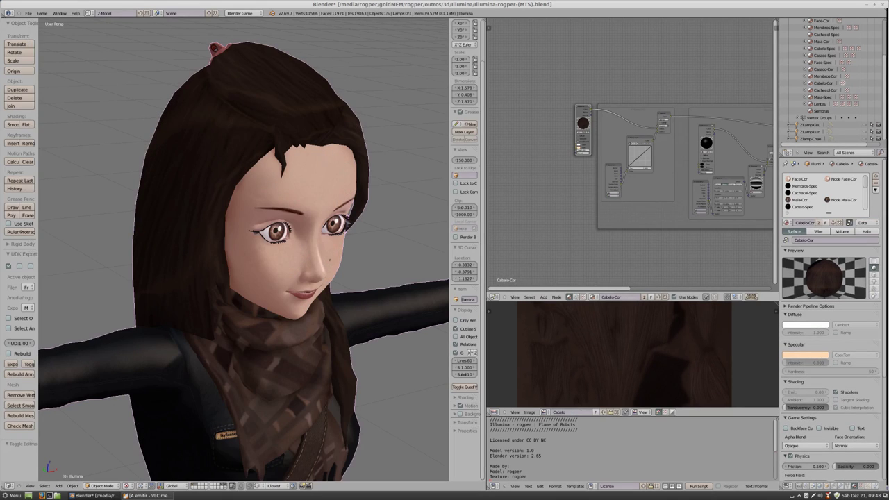
pyautogui.scroll(2, 628, 188)
pyautogui.press('g')
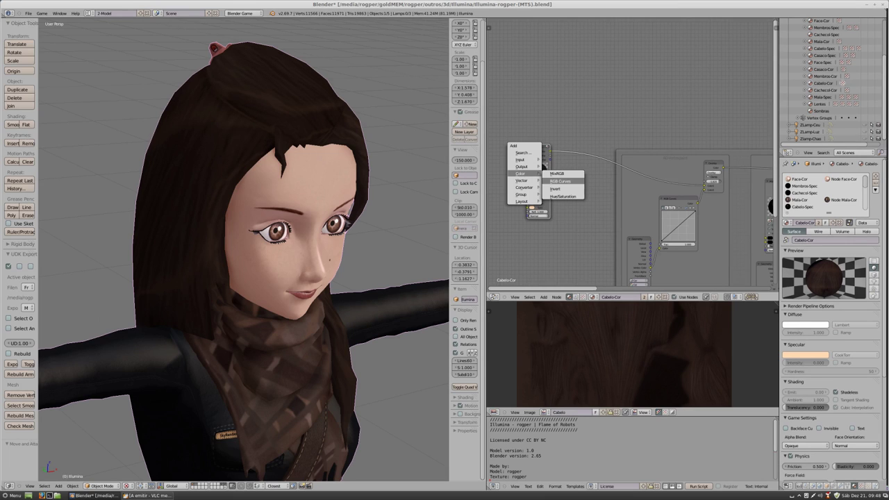
# - Add an RGB Curves node and raise its curve until the hair turns bright blue
pyautogui.click(560, 180)
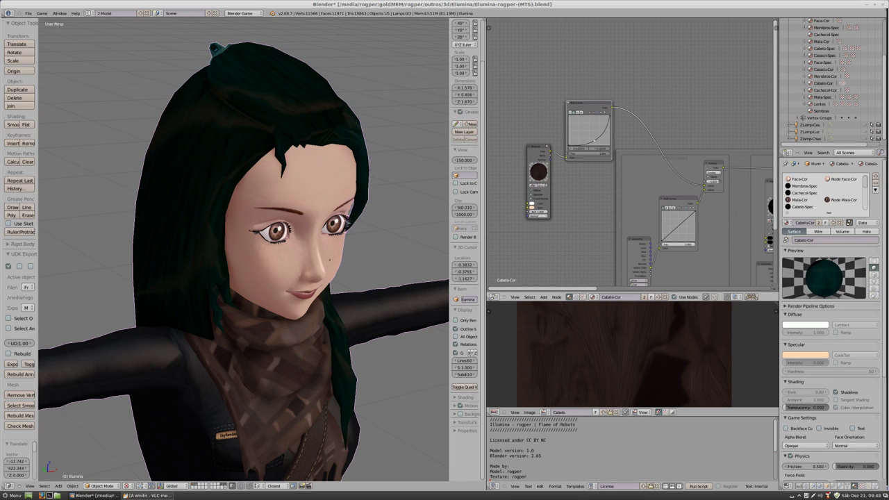
pyautogui.moveTo(589, 130); pyautogui.dragTo(584, 125)
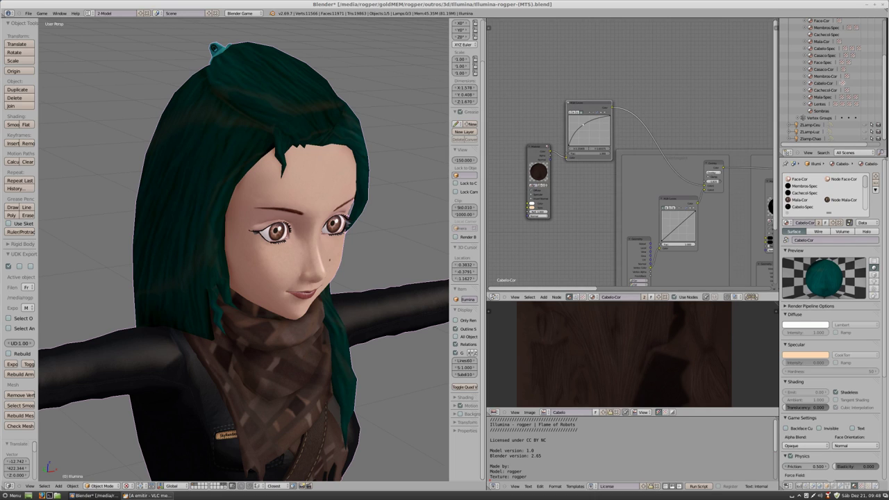
pyautogui.moveTo(584, 124)
pyautogui.mouseDown()
pyautogui.moveTo(573, 118)
pyautogui.moveTo(589, 127)
pyautogui.mouseUp()
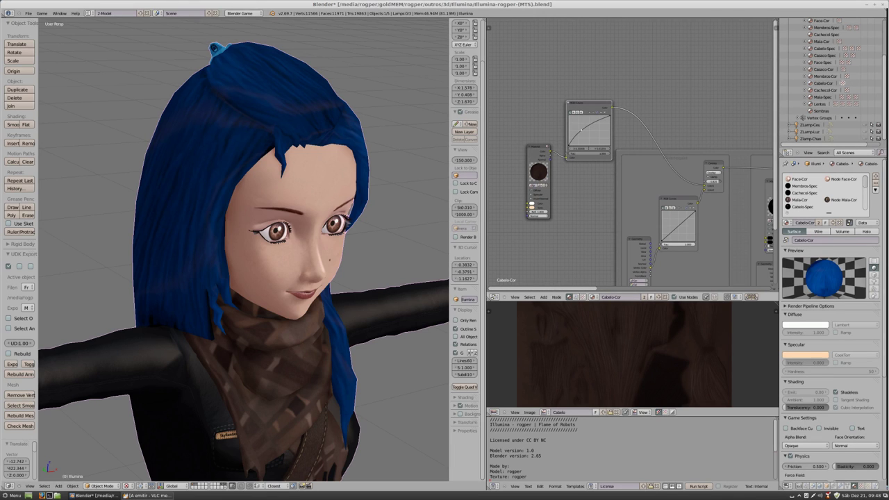
pyautogui.scroll(-1, 243, 260)
pyautogui.scroll(-2, 243, 260)
pyautogui.scroll(-2, 243, 261)
# - Nudge the hair RGB Curves point to strengthen the blue shading bands
pyautogui.scroll(-2, 243, 261)
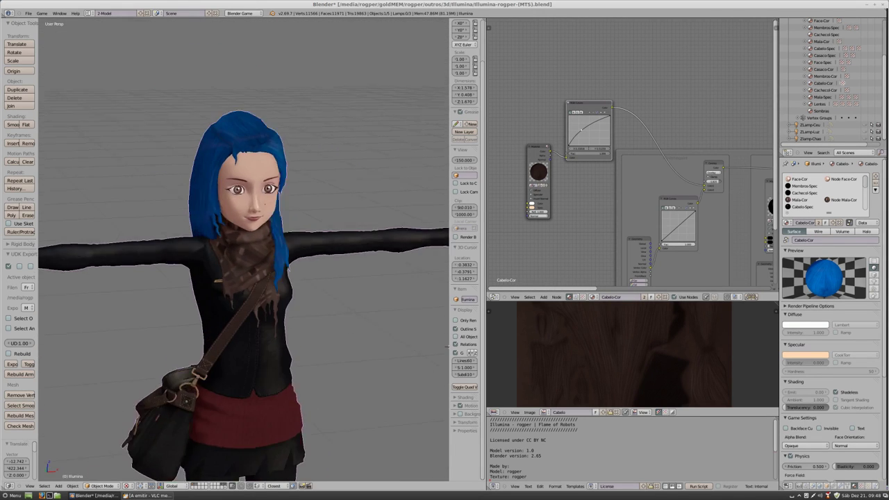
pyautogui.press('a')
pyautogui.moveTo(243, 261); pyautogui.dragTo(326, 366, button='middle')
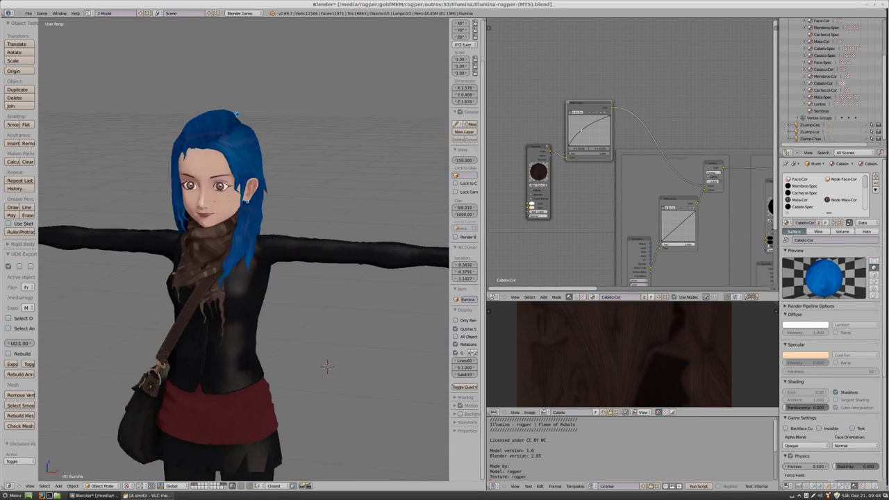
pyautogui.scroll(2, 243, 250)
pyautogui.scroll(1, 243, 250)
pyautogui.scroll(2, 243, 250)
pyautogui.scroll(-2, 632, 174)
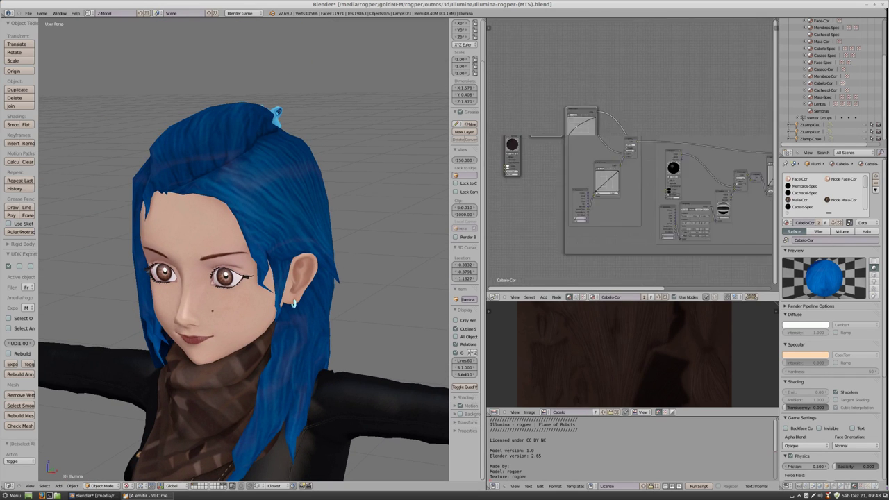
pyautogui.scroll(1, 632, 194)
pyautogui.scroll(2, 632, 194)
pyautogui.scroll(1, 632, 194)
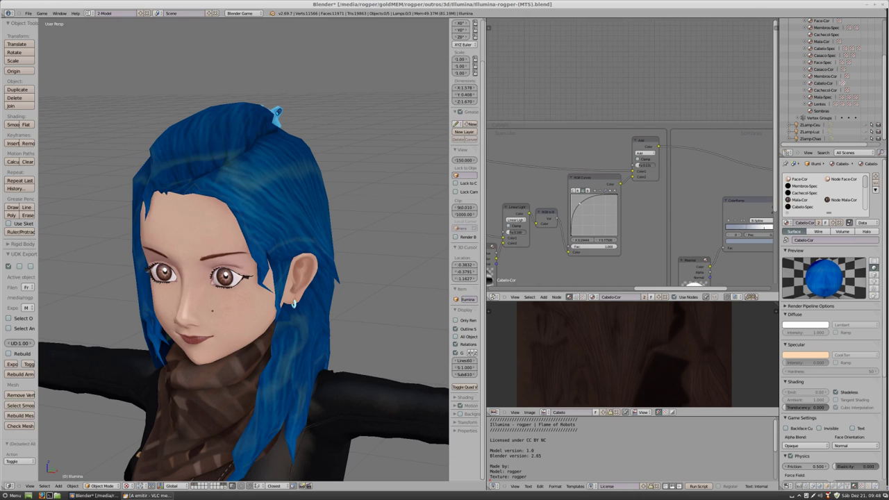
pyautogui.moveTo(577, 205); pyautogui.dragTo(577, 204)
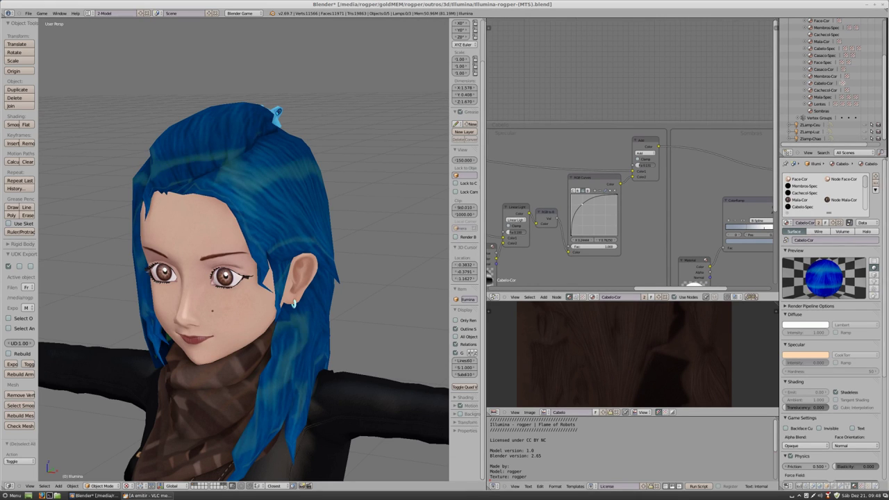
# - Orbit to inspect the blue hair from behind, then enter Edit Mode on the mesh
pyautogui.scroll(-3, 243, 278)
pyautogui.moveTo(243, 277)
pyautogui.mouseDown(button='middle')
pyautogui.moveTo(0, 250)
pyautogui.moveTo(139, 278)
pyautogui.moveTo(42, 278)
pyautogui.mouseUp(button='middle')
pyautogui.scroll(3, 243, 277)
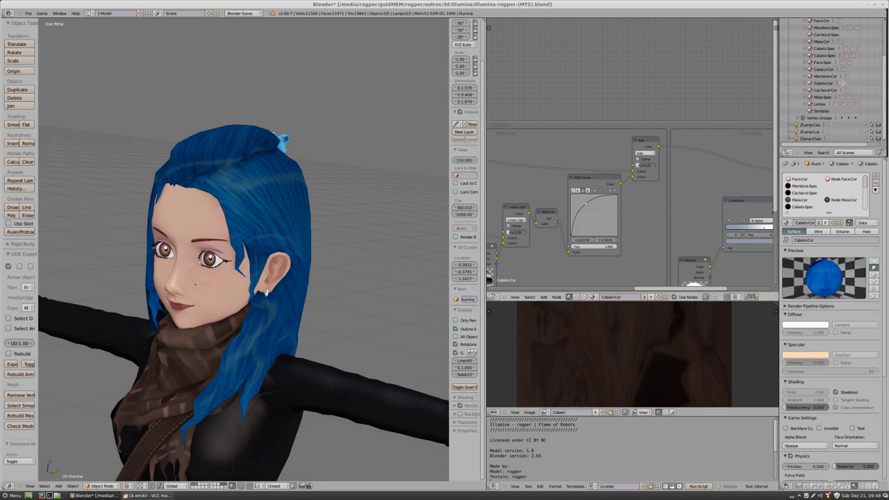
pyautogui.scroll(-3, 243, 278)
pyautogui.moveTo(243, 278)
pyautogui.mouseDown(button='middle')
pyautogui.moveTo(70, 271)
pyautogui.moveTo(374, 297)
pyautogui.mouseUp(button='middle')
pyautogui.scroll(-1, 375, 296)
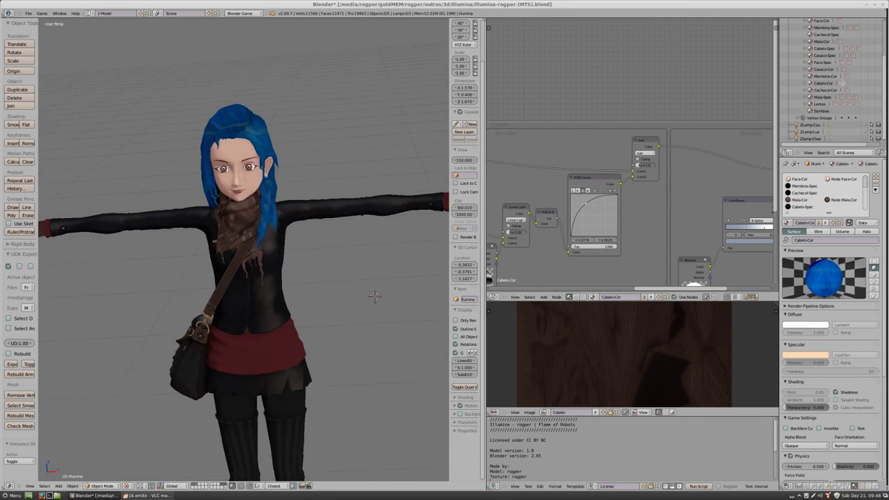
pyautogui.scroll(2, 374, 296)
pyautogui.press('Tab')
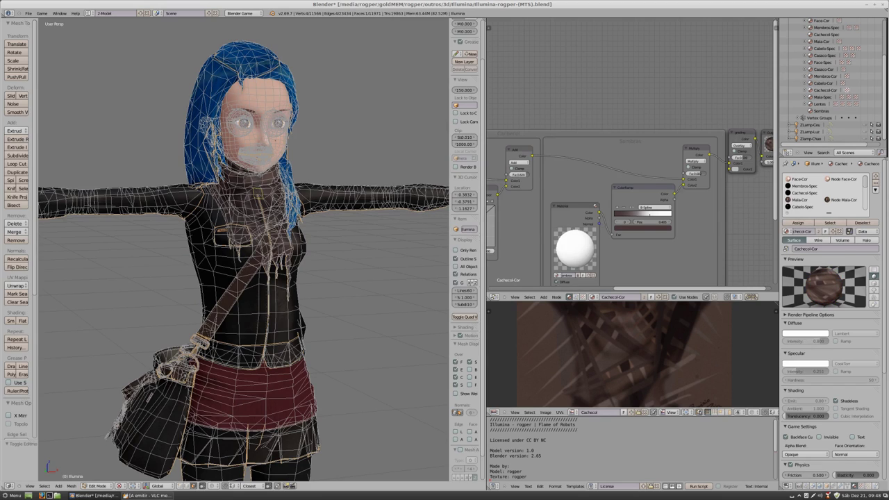
# - Add an RGB Curves node to Cachecol-Cor and bend its curve to turn the scarf green
pyautogui.press('Tab')
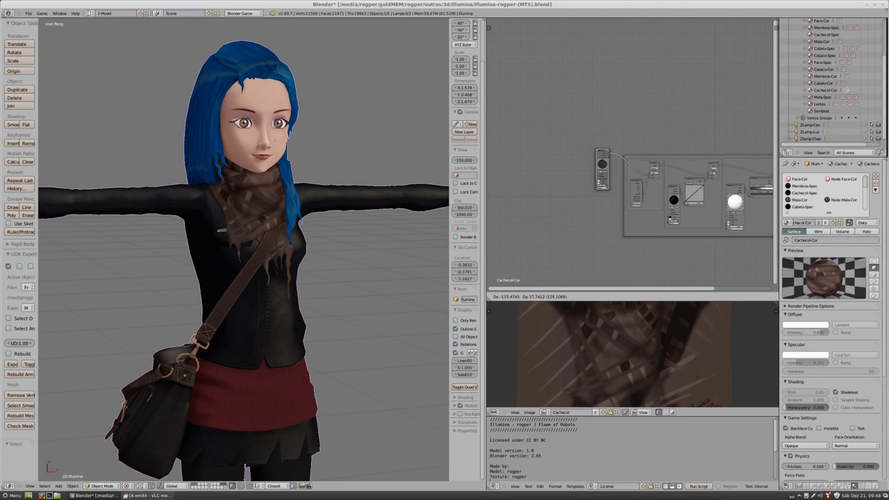
pyautogui.moveTo(602, 167); pyautogui.dragTo(581, 171)
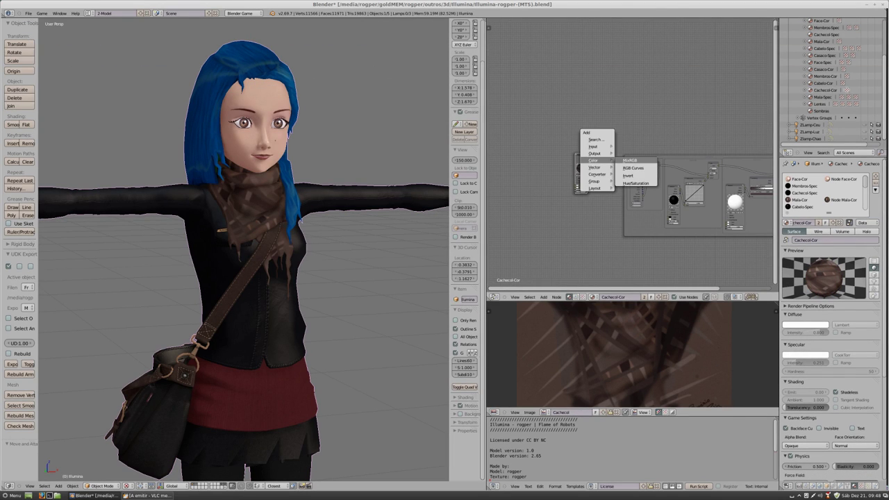
pyautogui.click(633, 167)
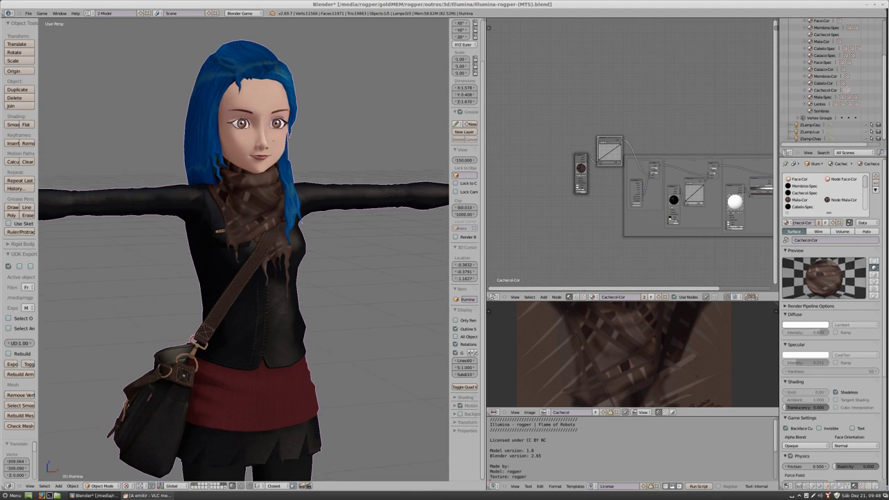
pyautogui.scroll(2, 243, 250)
pyautogui.scroll(2, 243, 250)
pyautogui.scroll(2, 243, 250)
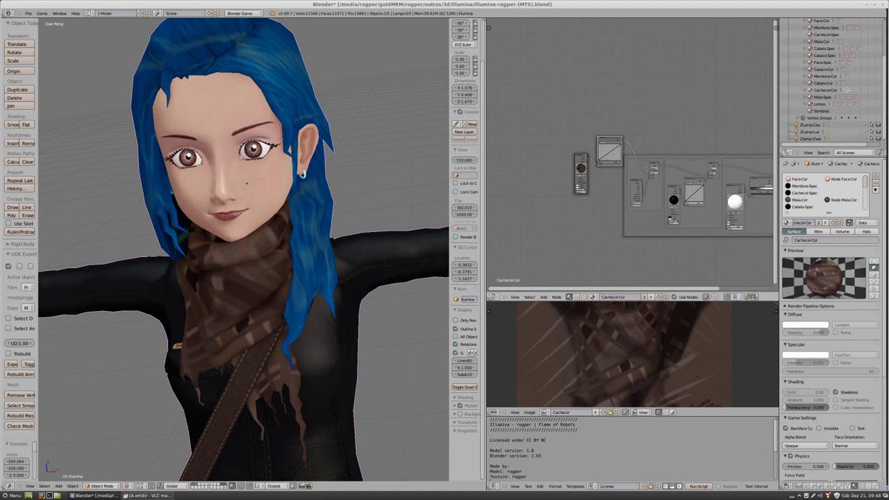
pyautogui.scroll(2, 628, 150)
pyautogui.scroll(2, 629, 149)
pyautogui.moveTo(582, 154)
pyautogui.mouseDown()
pyautogui.moveTo(580, 165)
pyautogui.moveTo(576, 154)
pyautogui.mouseUp()
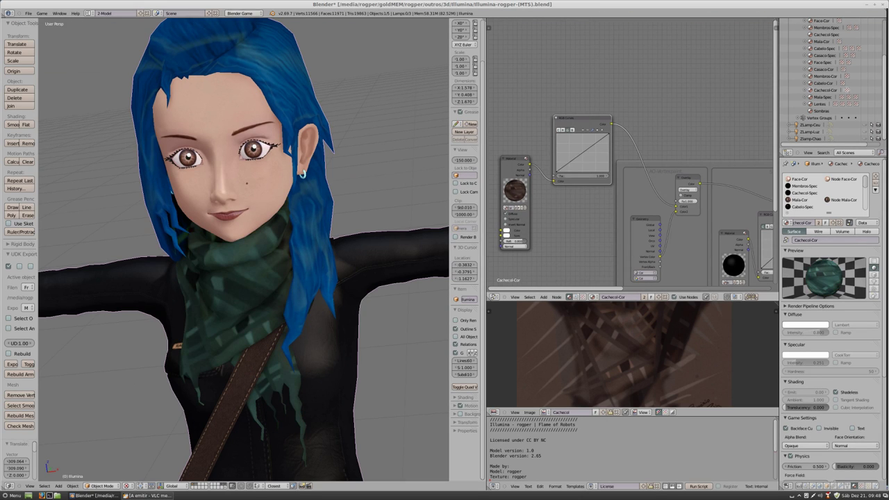
# - Reframe the upper body, deselect all, and enter Edit Mode to reach the jacket material
pyautogui.scroll(-2, 443, 317)
pyautogui.scroll(-3, 443, 316)
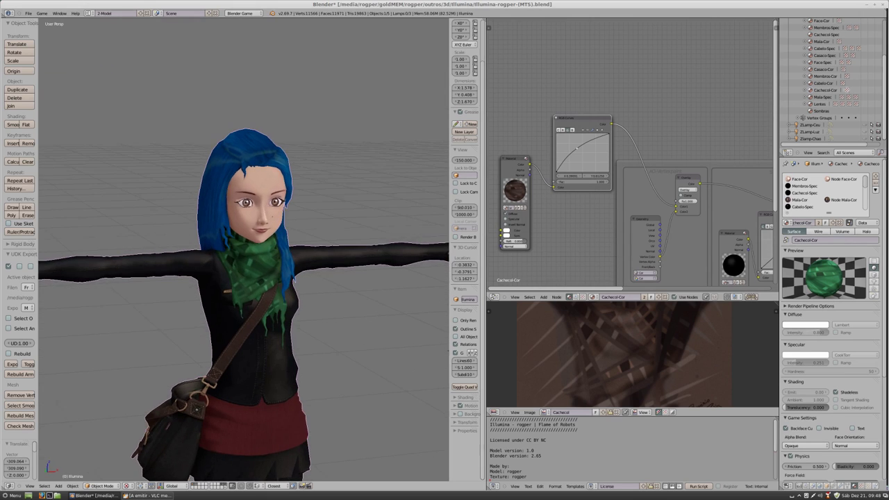
pyautogui.keyDown('shift'); pyautogui.moveTo(443, 344); pyautogui.dragTo(443, 316, button='middle'); pyautogui.keyUp('shift')
pyautogui.press('a')
pyautogui.scroll(-4, 443, 316)
pyautogui.scroll(1, 443, 317)
pyautogui.scroll(1, 443, 316)
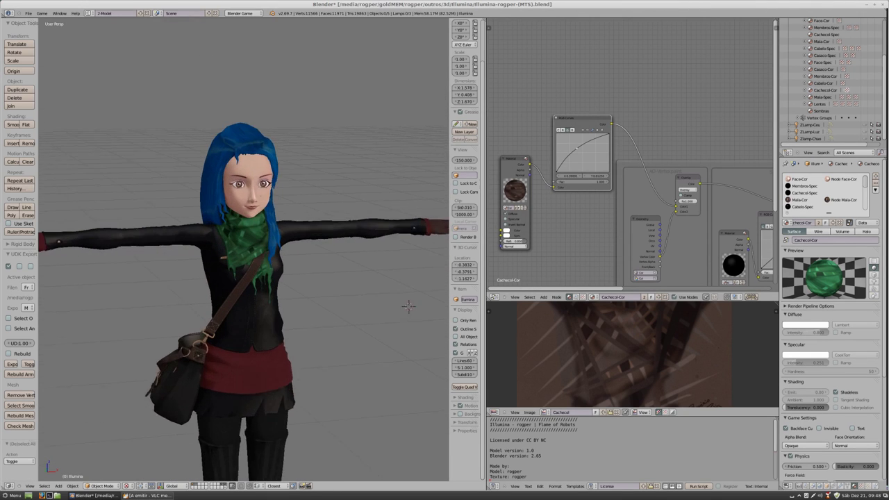
pyautogui.scroll(2, 443, 316)
pyautogui.press('Tab')
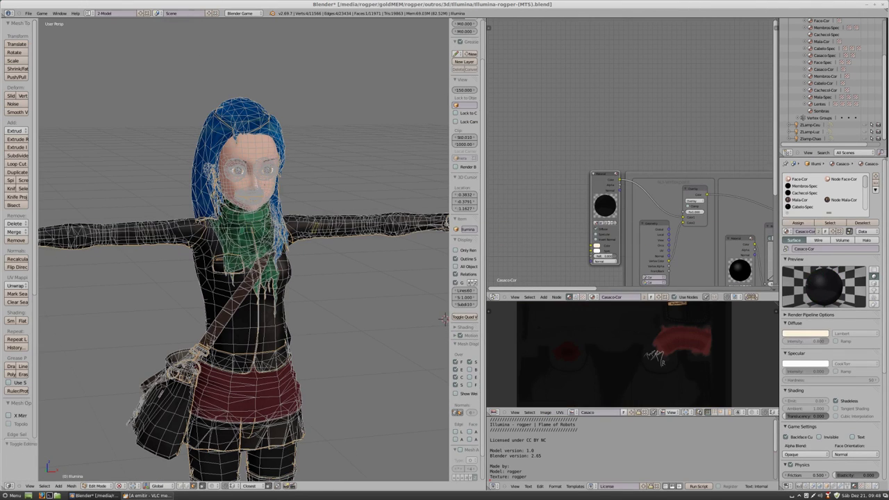
# - Move the Casaco-Cor Material node aside and place an RGB Curves node above it
pyautogui.press('Tab')
pyautogui.moveTo(605, 174); pyautogui.dragTo(536, 166)
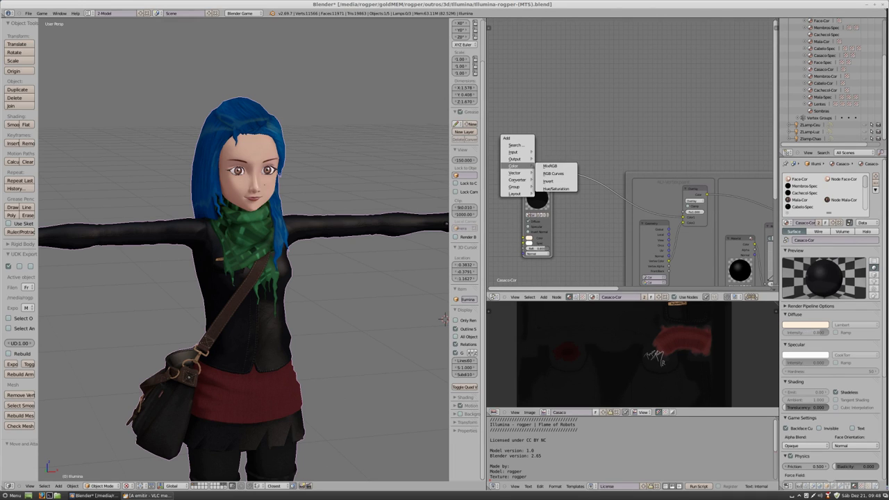
pyautogui.click(553, 173)
pyautogui.click(589, 156)
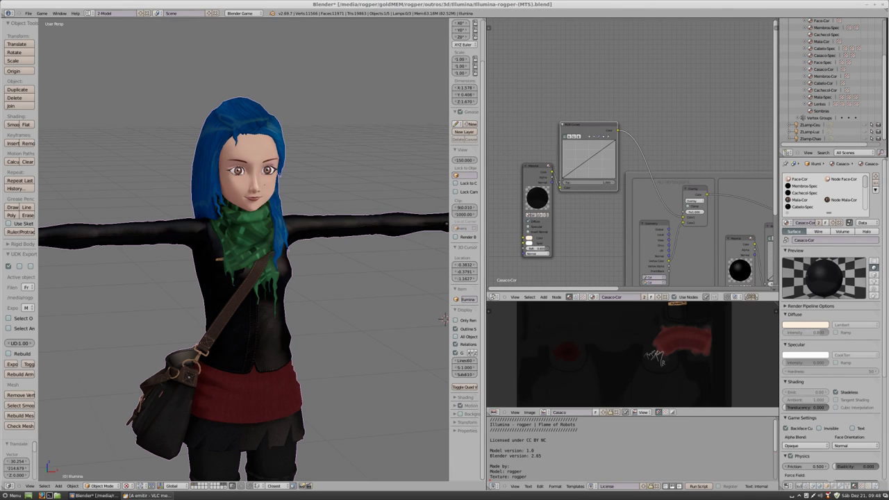
pyautogui.scroll(1, 443, 318)
pyautogui.scroll(2, 426, 436)
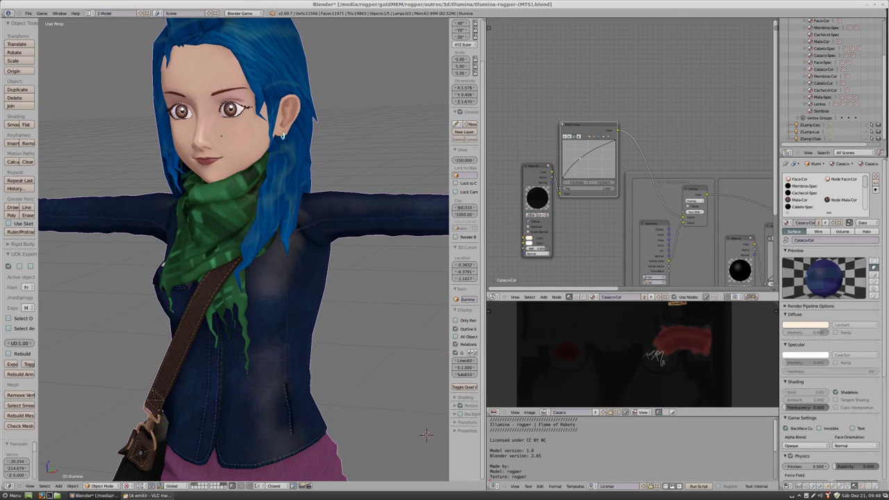
# - Deselect all and orbit around the character to check the teal-green jacket
pyautogui.scroll(-6, 426, 434)
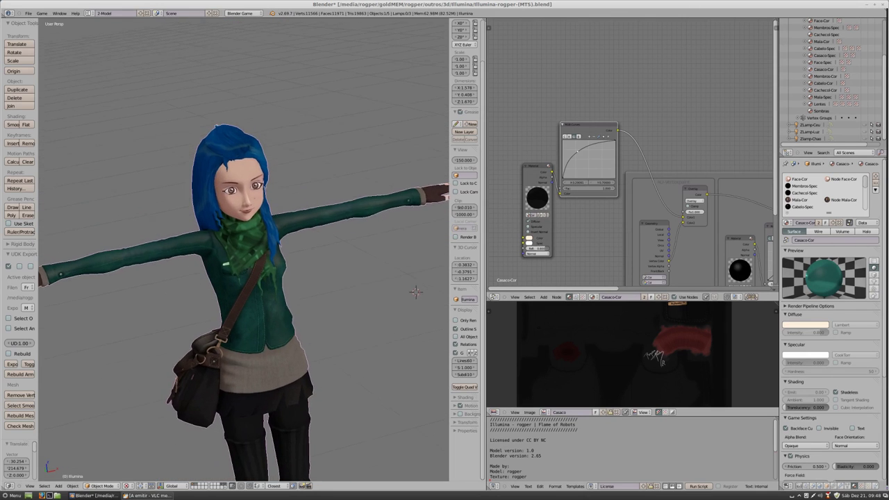
pyautogui.press('a')
pyautogui.scroll(2, 341, 279)
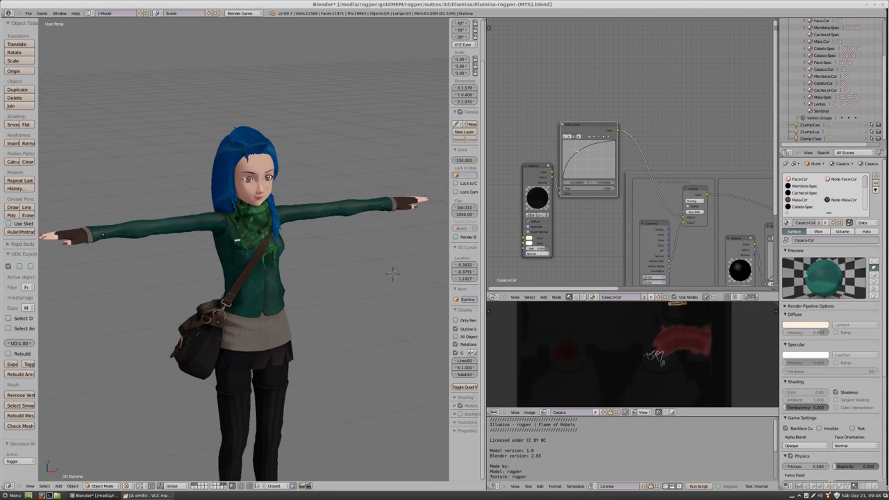
pyautogui.moveTo(393, 272)
pyautogui.mouseDown(button='middle')
pyautogui.moveTo(373, 294)
pyautogui.moveTo(363, 274)
pyautogui.moveTo(333, 278)
pyautogui.mouseUp(button='middle')
pyautogui.scroll(5, 363, 273)
pyautogui.scroll(-3, 363, 274)
pyautogui.scroll(2, 625, 180)
# - Bend the jacket's second RGB Curves point, then undo twice to remove the red patches
pyautogui.scroll(-2, 625, 181)
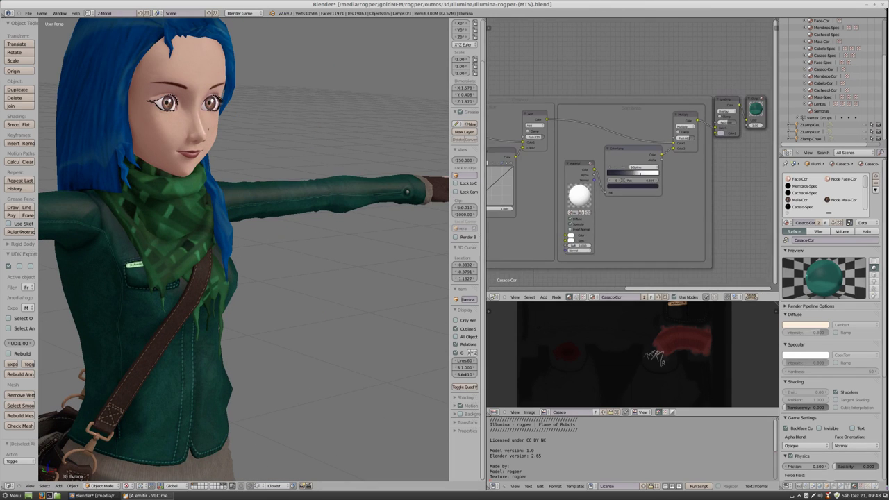
pyautogui.moveTo(625, 180); pyautogui.dragTo(727, 199, button='middle')
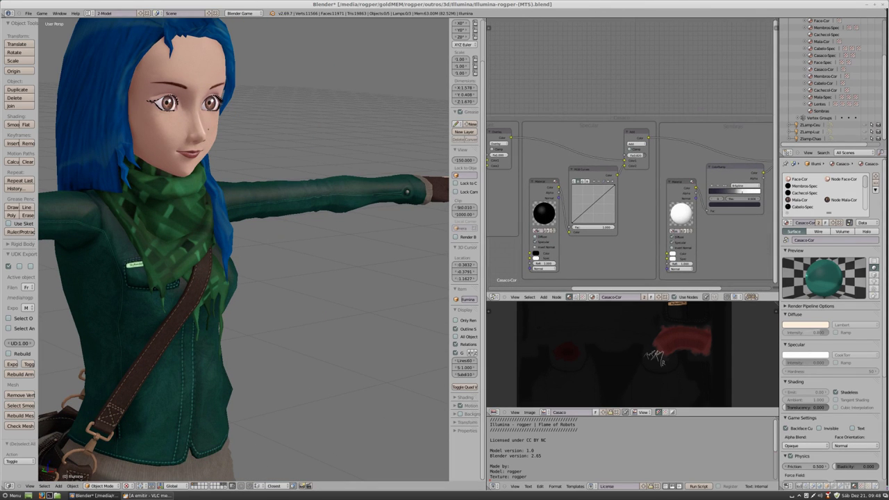
pyautogui.moveTo(584, 213); pyautogui.dragTo(580, 199)
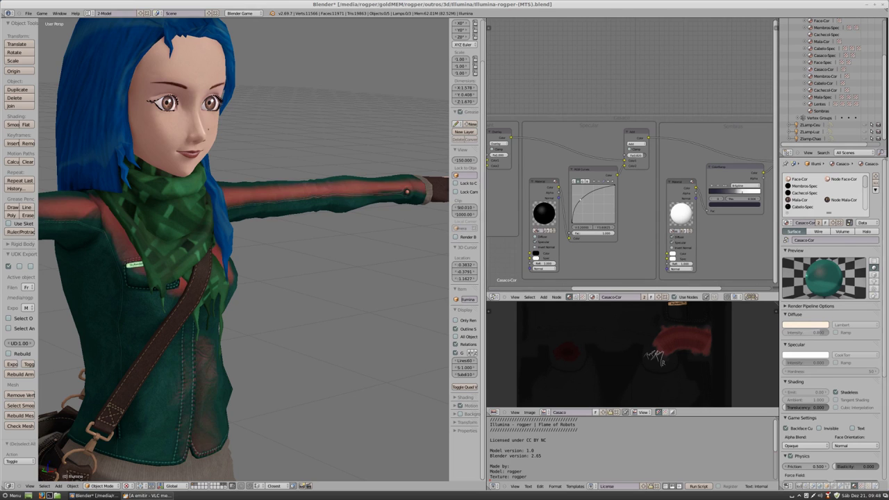
pyautogui.scroll(-4, 403, 299)
pyautogui.moveTo(388, 333)
pyautogui.mouseDown(button='middle')
pyautogui.moveTo(363, 353)
pyautogui.moveTo(403, 299)
pyautogui.moveTo(407, 316)
pyautogui.mouseUp(button='middle')
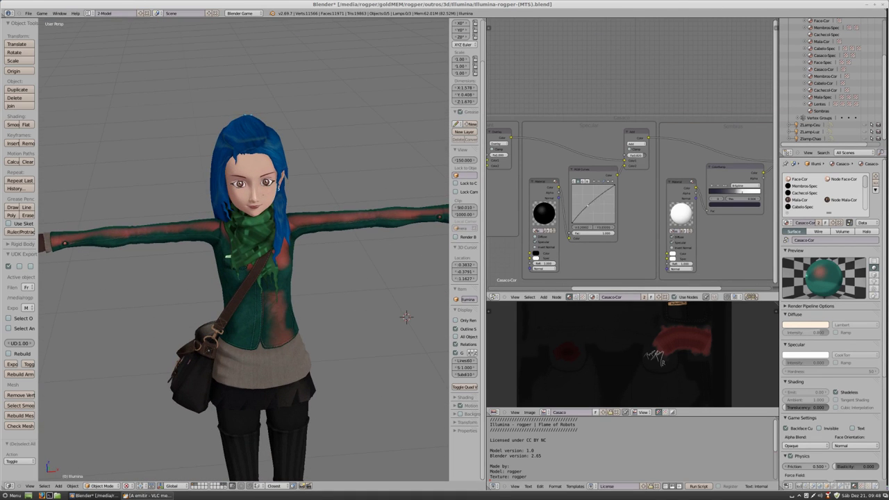
pyautogui.hotkey('ctrl', 'z')
pyautogui.hotkey('ctrl', 'z')
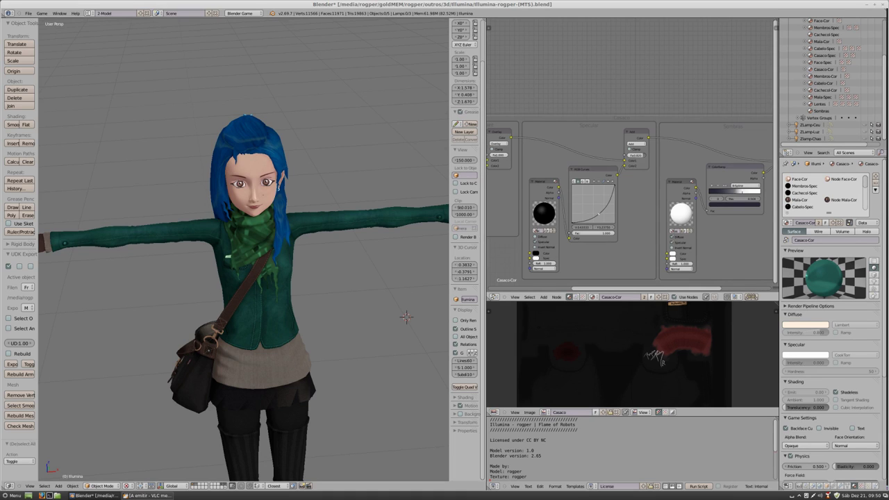
pyautogui.hotkey('ctrl', 'z')
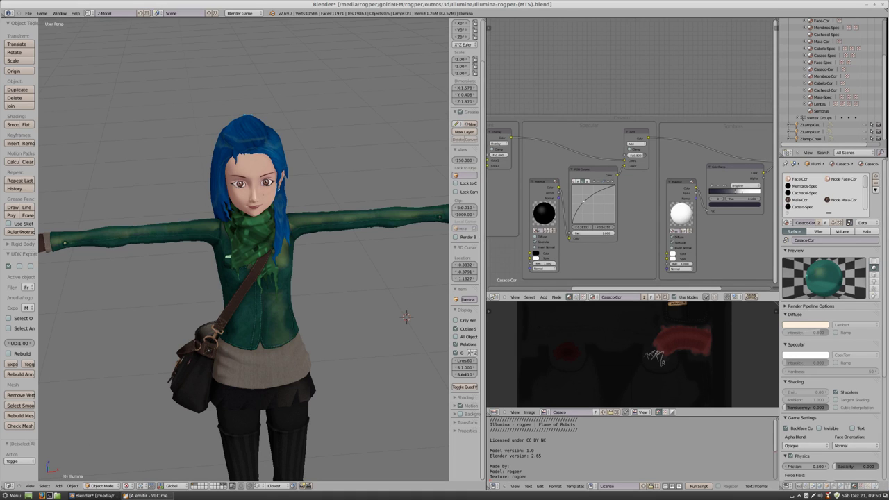
pyautogui.moveTo(406, 317); pyautogui.dragTo(410, 303, button='middle')
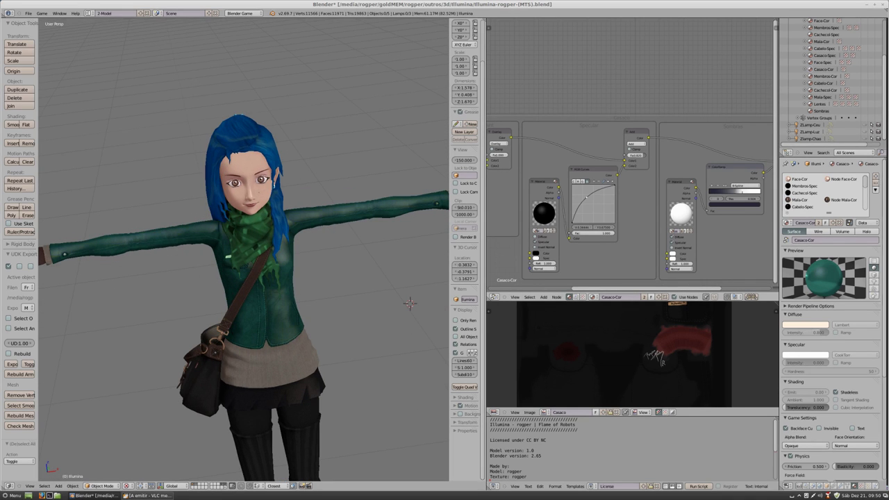
pyautogui.scroll(-3, 410, 303)
pyautogui.moveTo(410, 303); pyautogui.dragTo(377, 279, button='middle')
pyautogui.scroll(6, 314, 315)
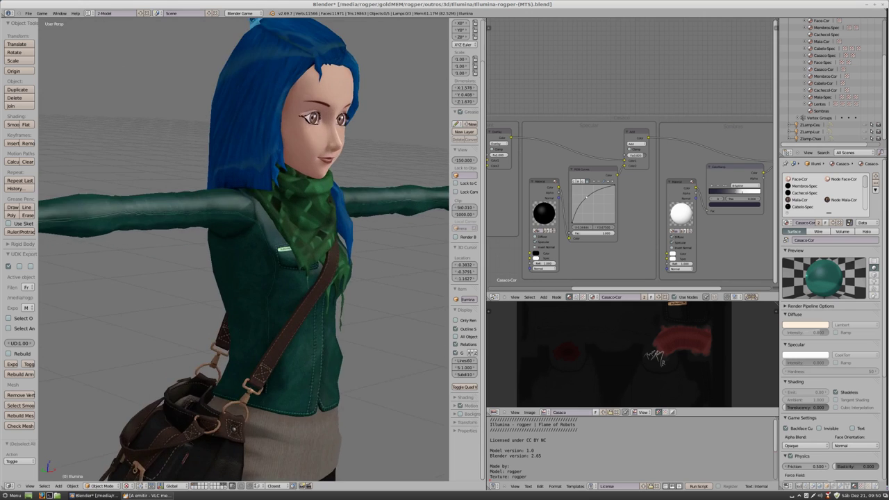
pyautogui.scroll(-2, 313, 314)
pyautogui.scroll(-2, 314, 314)
pyautogui.scroll(-3, 314, 315)
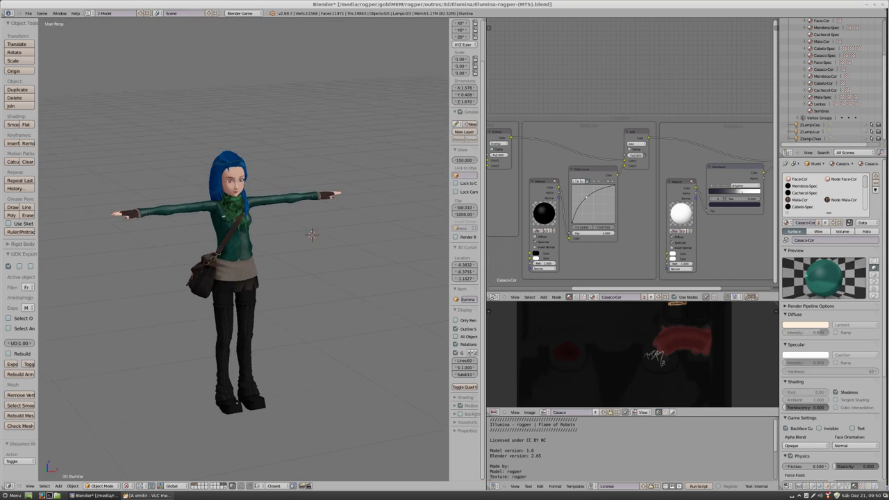
pyautogui.scroll(-2, 312, 235)
pyautogui.scroll(5, 328, 238)
pyautogui.scroll(-5, 320, 238)
pyautogui.scroll(1, 317, 238)
pyautogui.moveTo(317, 238)
pyautogui.mouseDown(button='middle')
pyautogui.moveTo(323, 220)
pyautogui.moveTo(407, 170)
pyautogui.moveTo(339, 188)
pyautogui.moveTo(396, 172)
pyautogui.mouseUp(button='middle')
pyautogui.scroll(3, 347, 208)
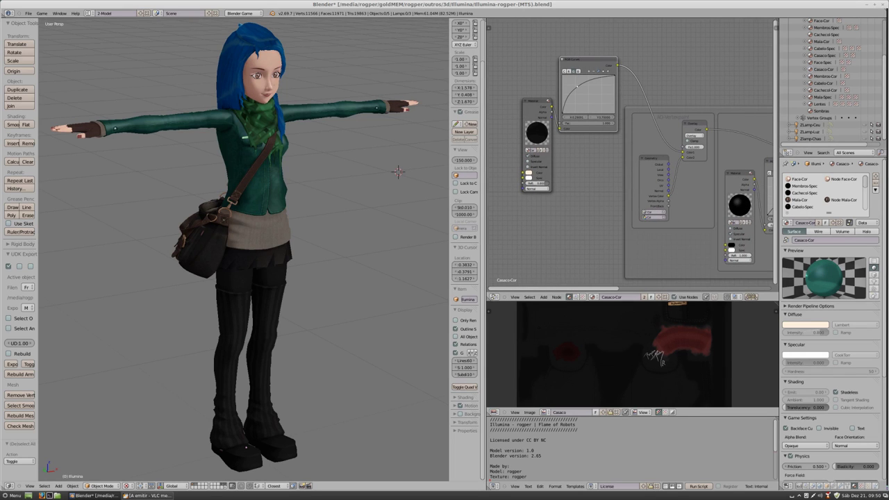
pyautogui.moveTo(398, 171)
pyautogui.mouseDown(button='middle')
pyautogui.moveTo(372, 183)
pyautogui.moveTo(400, 173)
pyautogui.mouseUp(button='middle')
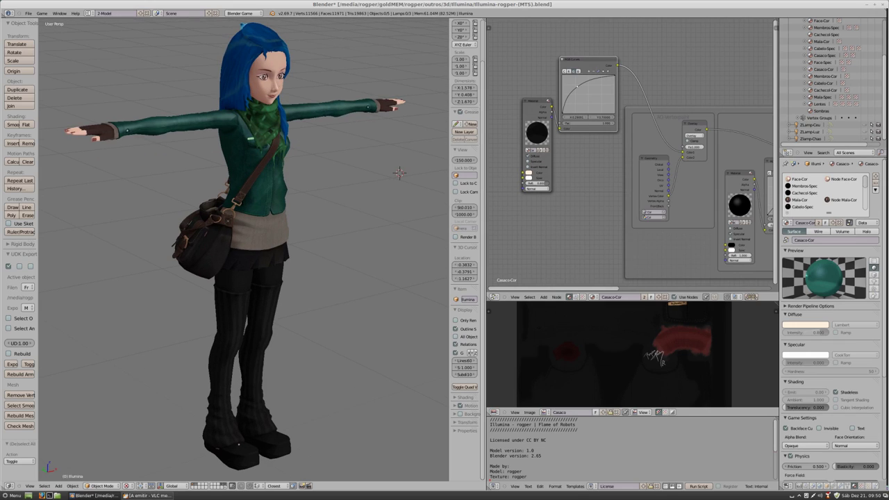